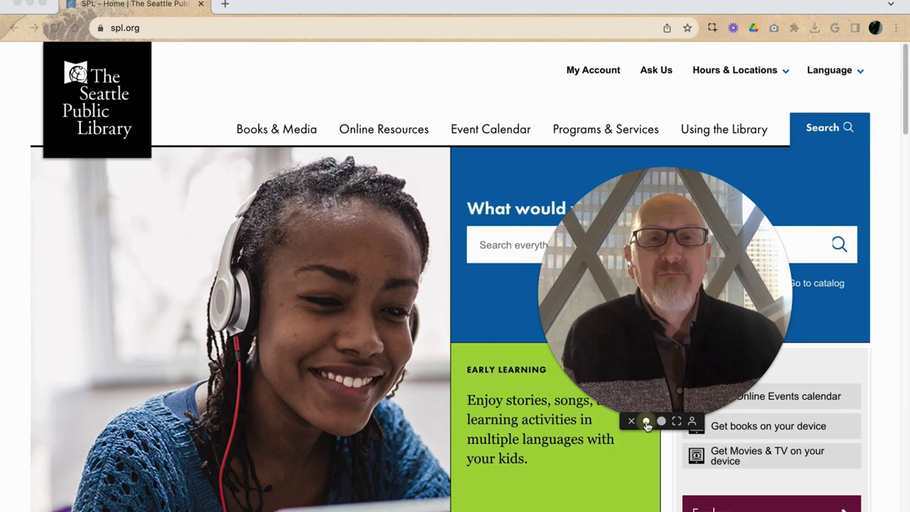
- Go to the library's Business & Nonprofit page from the Programs & Services menu
click(646, 424)
drag(641, 387, 827, 464)
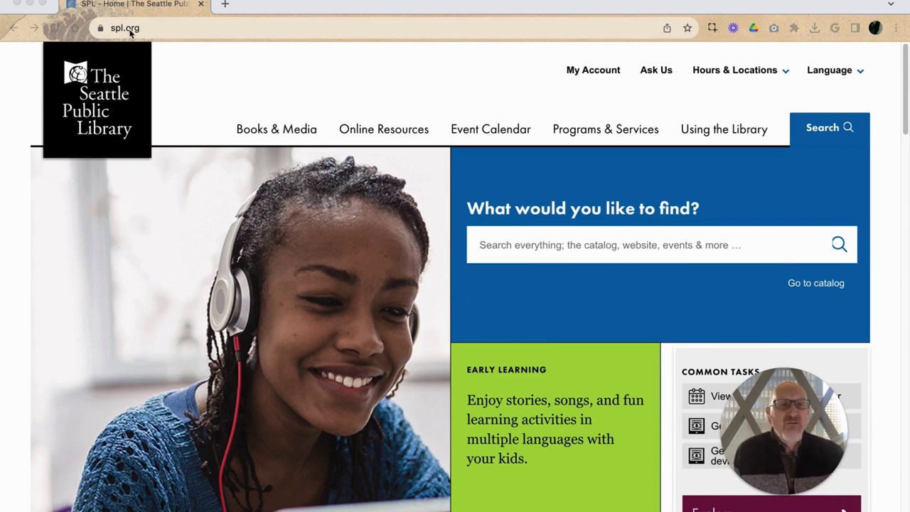
click(583, 133)
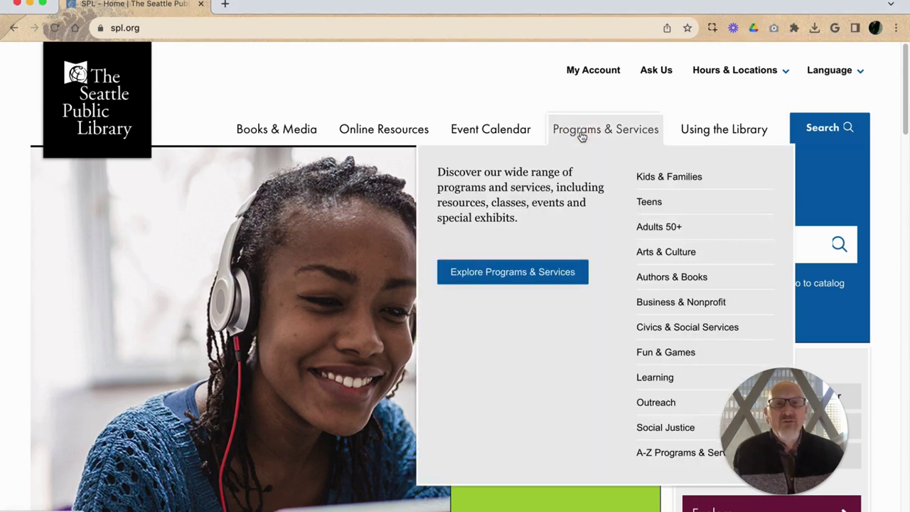
click(668, 306)
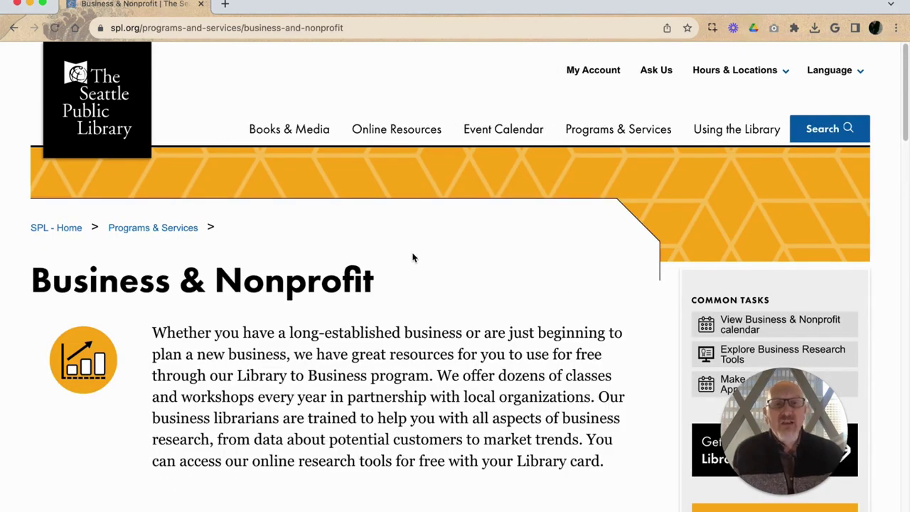
- Open Business Research Tools and scroll down to the Data Axle Reference Solutions entry
scroll(412, 258, down, 5)
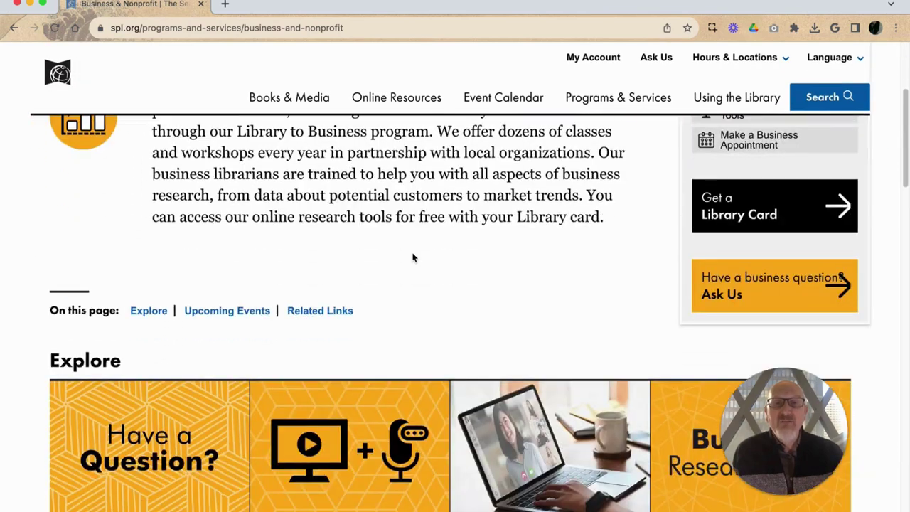
scroll(412, 257, down, 4)
scroll(412, 257, down, 3)
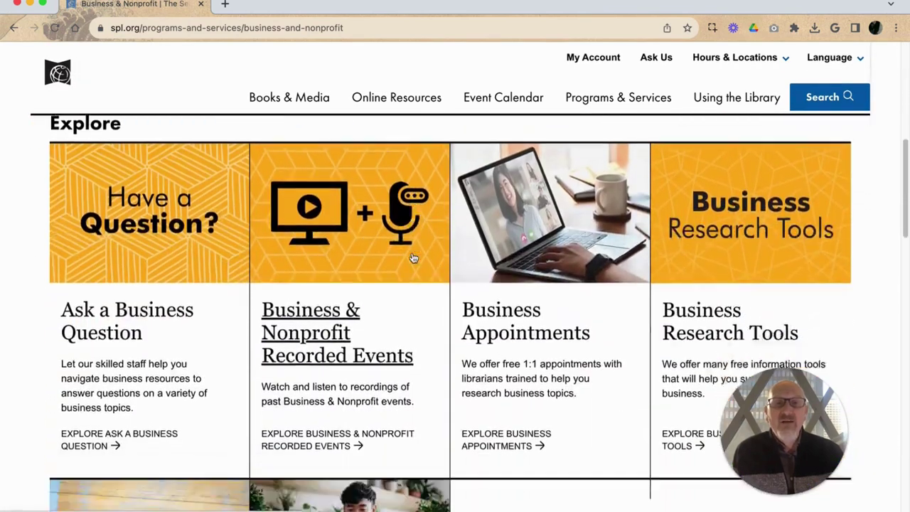
click(701, 271)
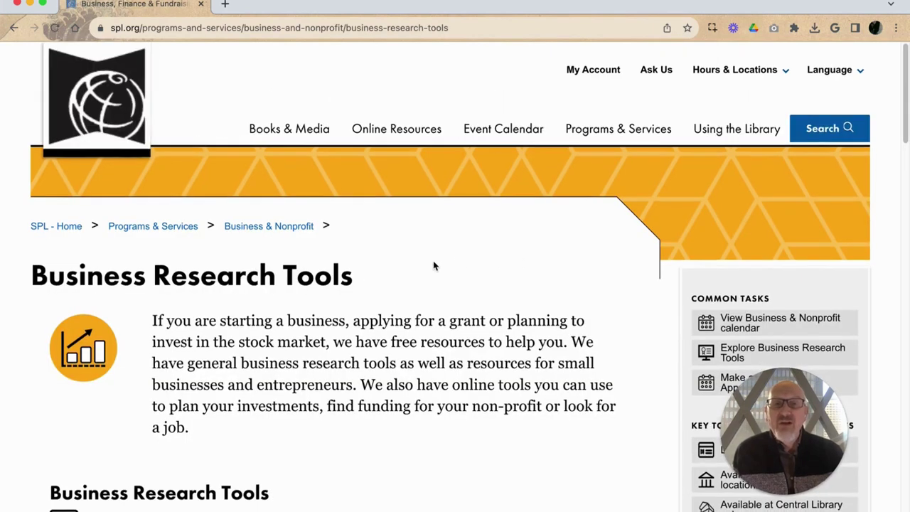
scroll(433, 260, down, 1)
scroll(433, 261, down, 2)
scroll(433, 260, down, 1)
scroll(433, 260, down, 2)
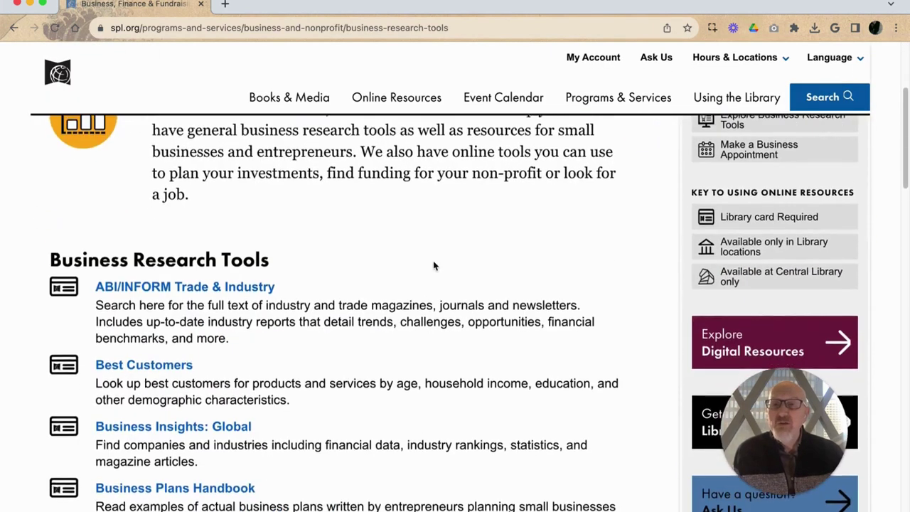
scroll(433, 266, down, 5)
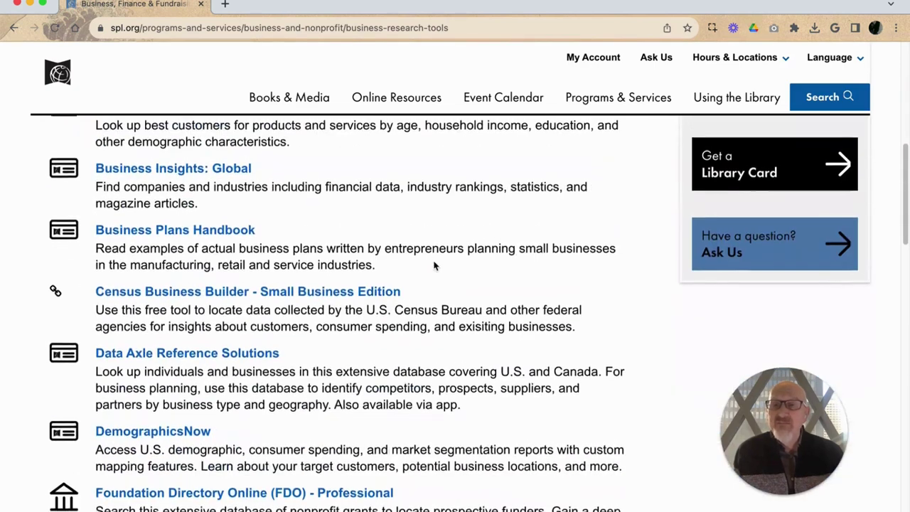
- Open Data Axle Reference Solutions in a new tab and choose the U.S. Businesses database
click(250, 354)
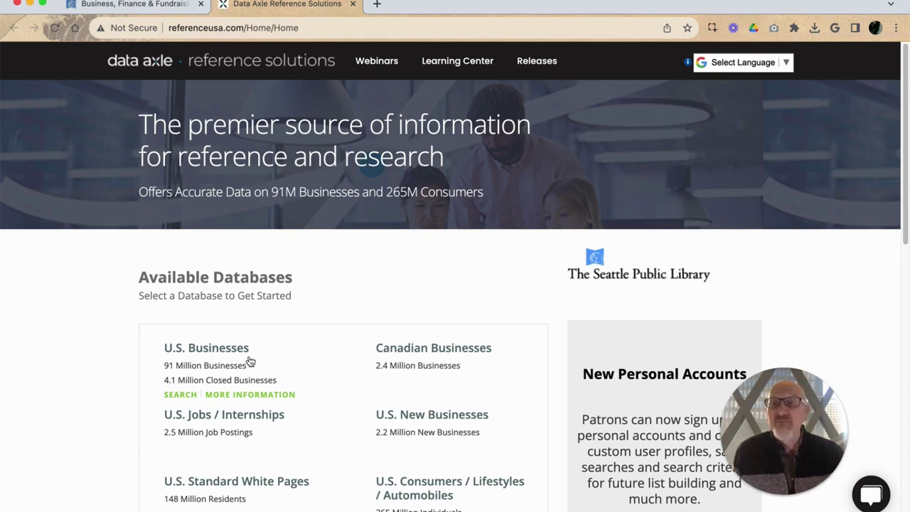
scroll(247, 355, down, 1)
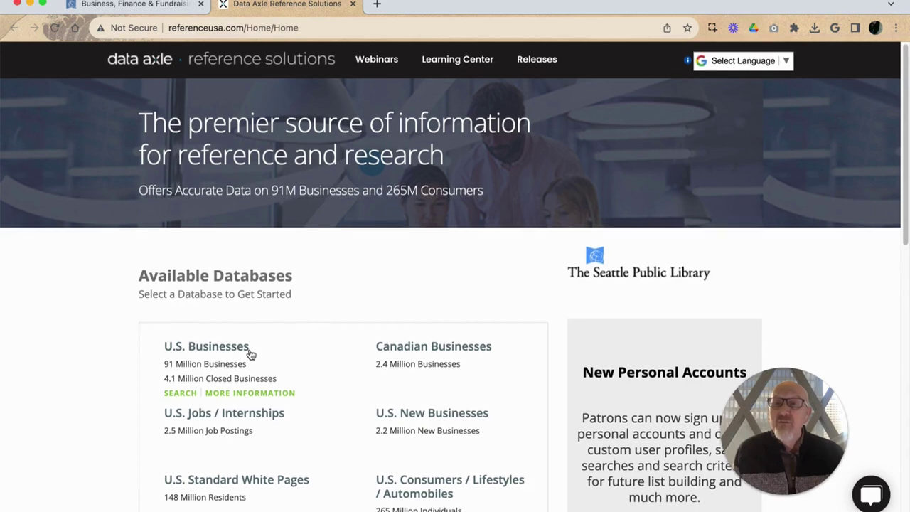
click(229, 349)
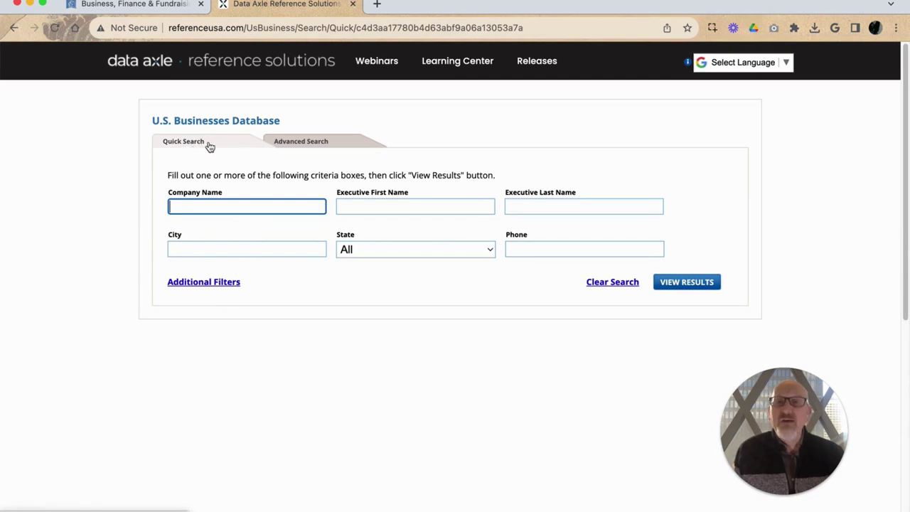
- On the Advanced Search form, tick the Keyword/SIC/NAICS and City / State criteria
click(326, 146)
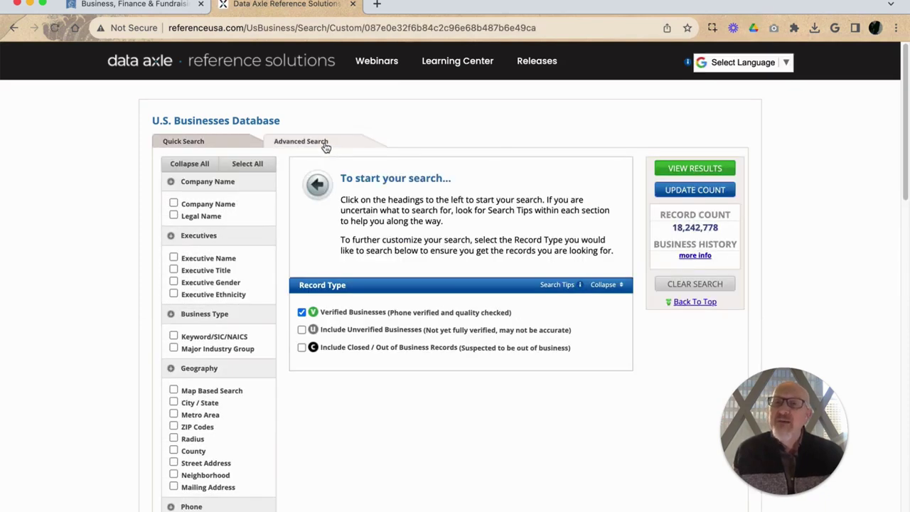
click(174, 337)
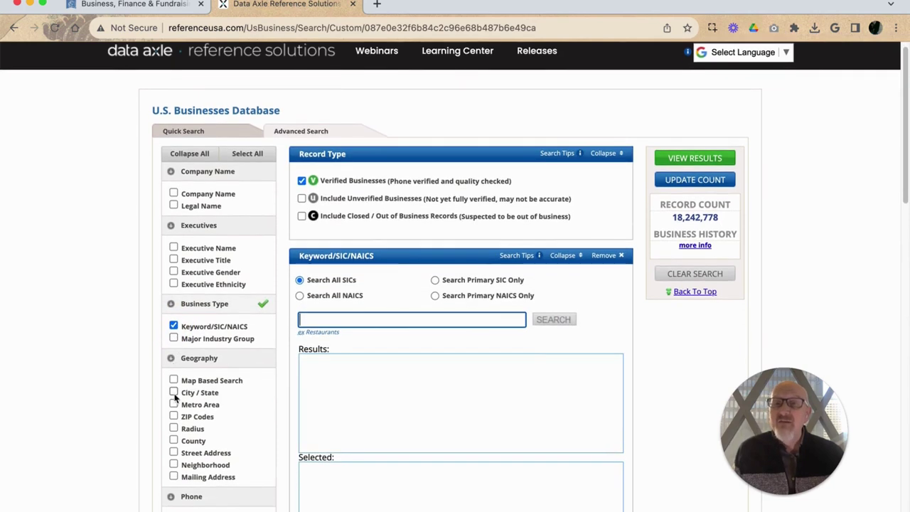
click(174, 392)
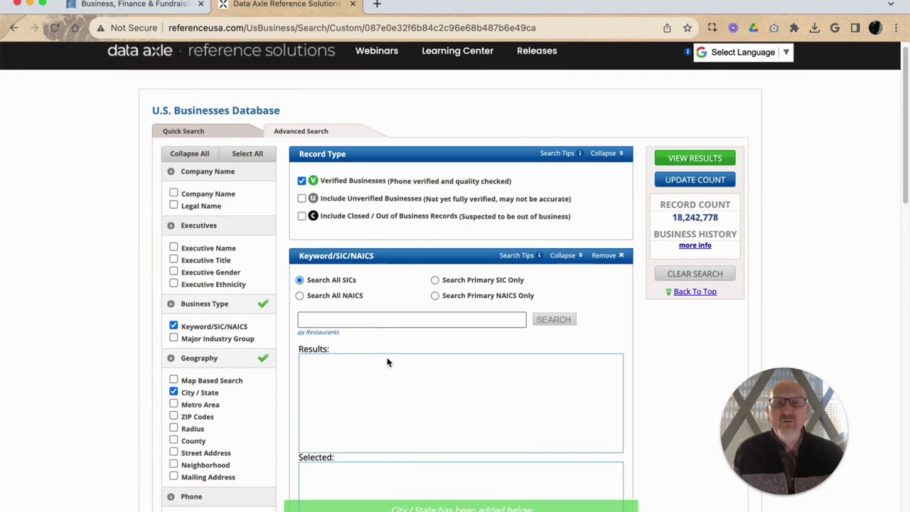
- Search NAICS codes for 'pet' and select 81299047 PET EXERCISING SERVICE
click(299, 297)
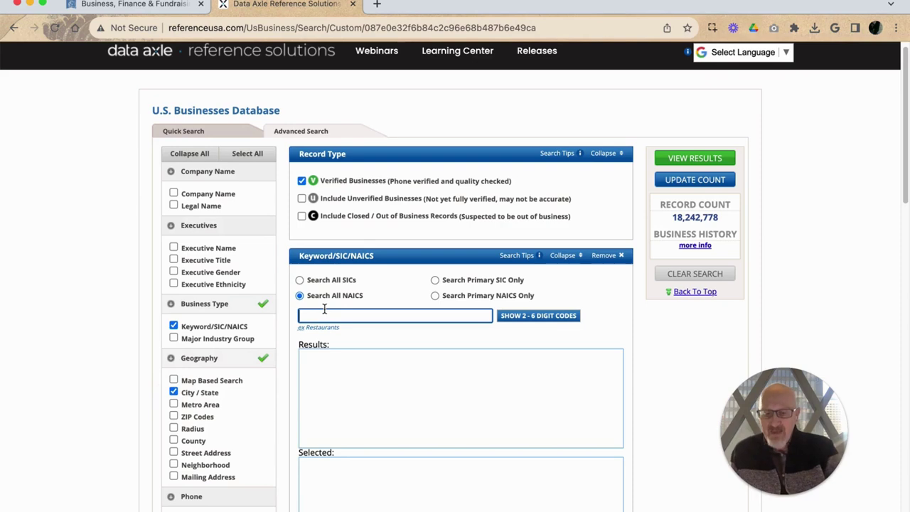
text(pet)
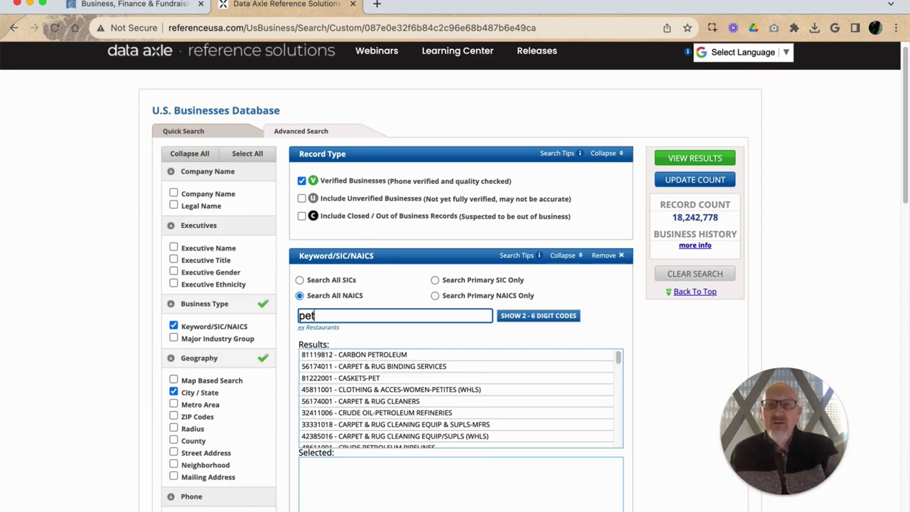
scroll(352, 360, down, 5)
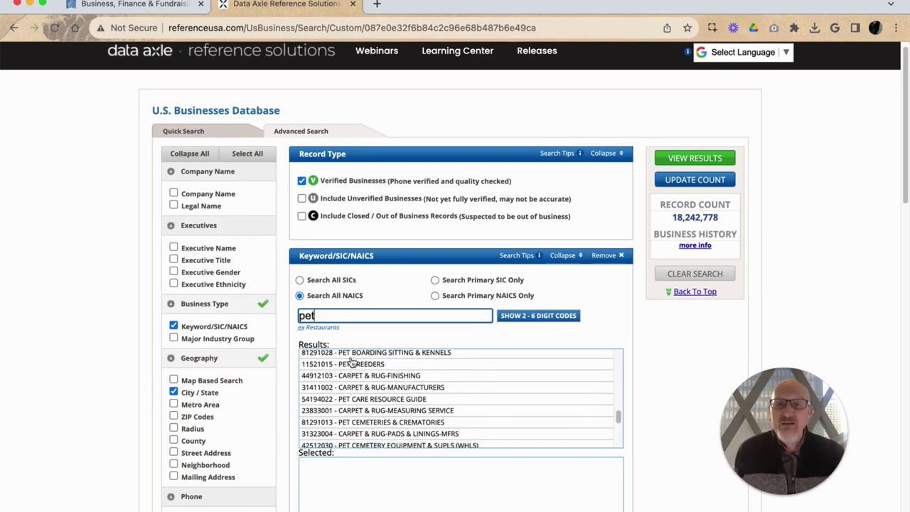
scroll(351, 361, down, 3)
scroll(351, 360, down, 1)
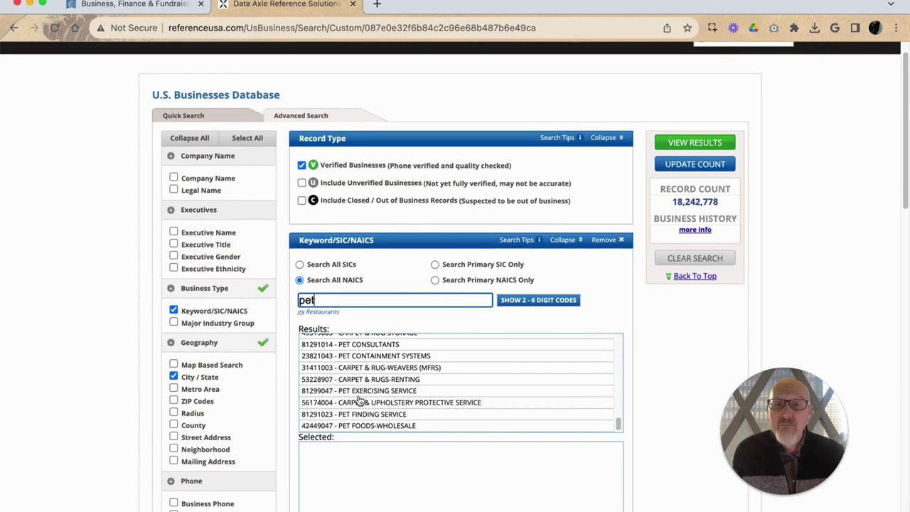
click(363, 391)
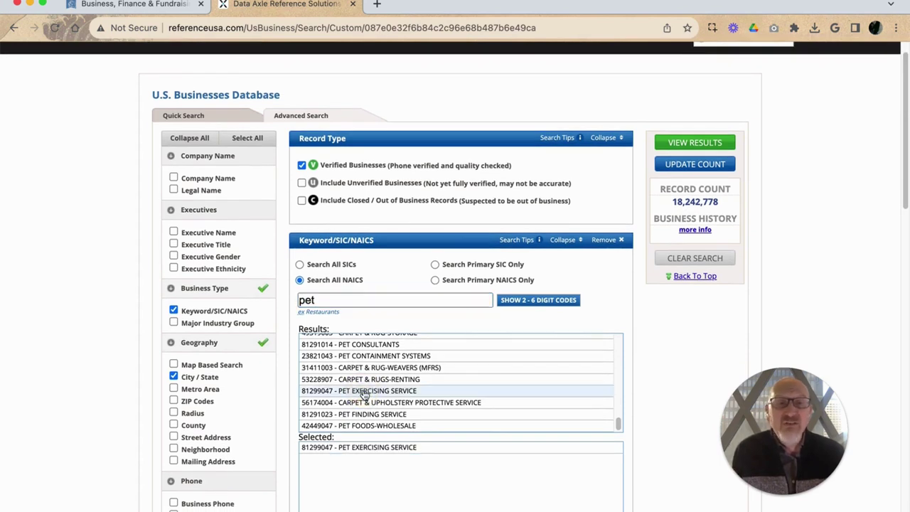
scroll(367, 384, down, 1)
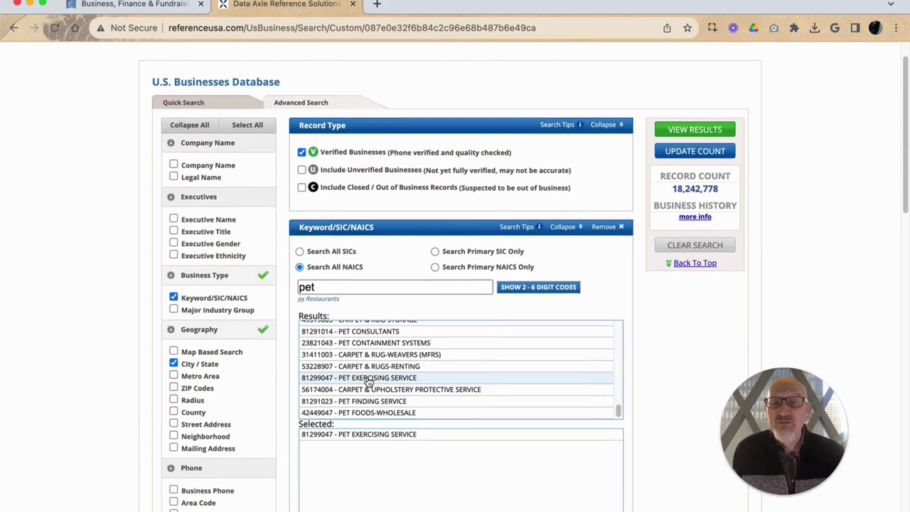
scroll(368, 382, down, 10)
scroll(369, 362, up, 7)
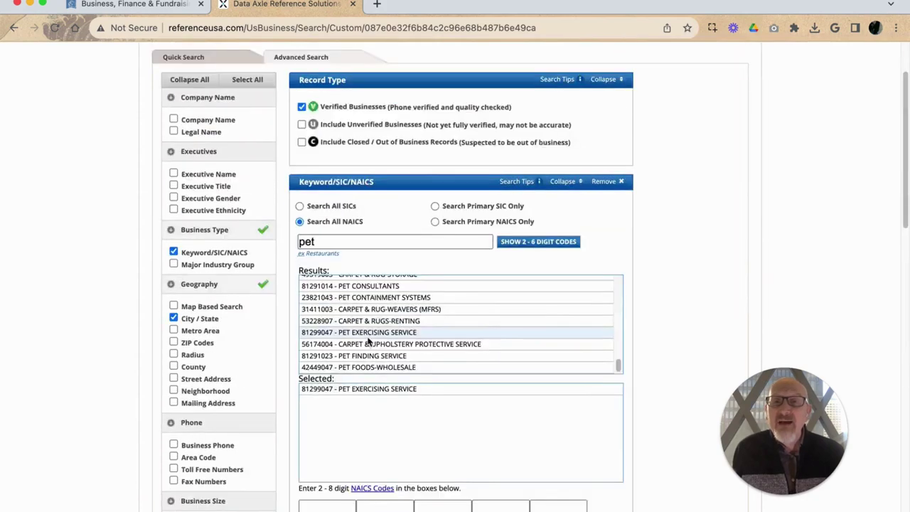
scroll(355, 375, up, 2)
scroll(351, 375, down, 6)
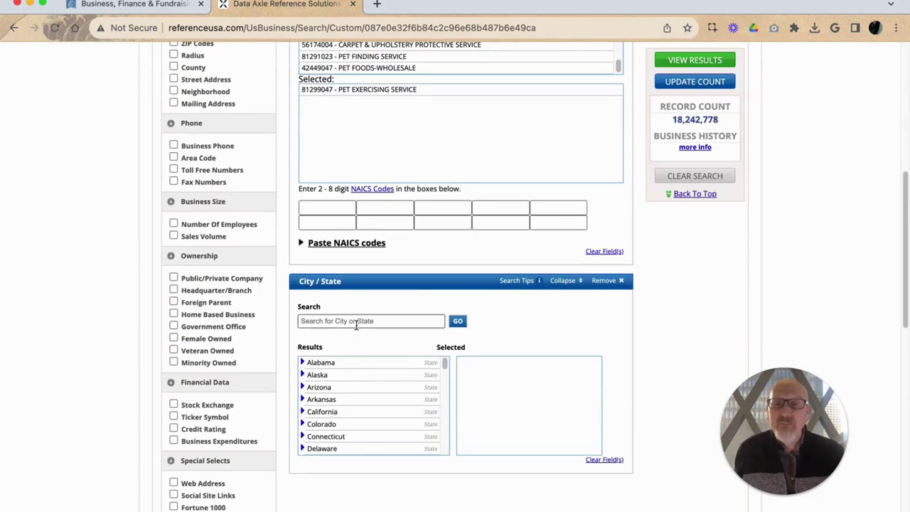
- Keep Seattle, WA as the only chosen location and update the record count to 14
click(357, 320)
text(seattle)
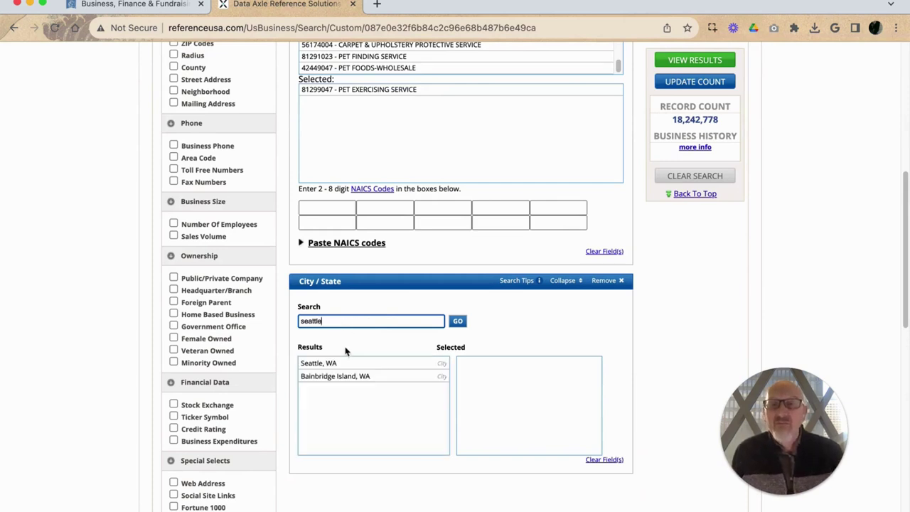
click(340, 363)
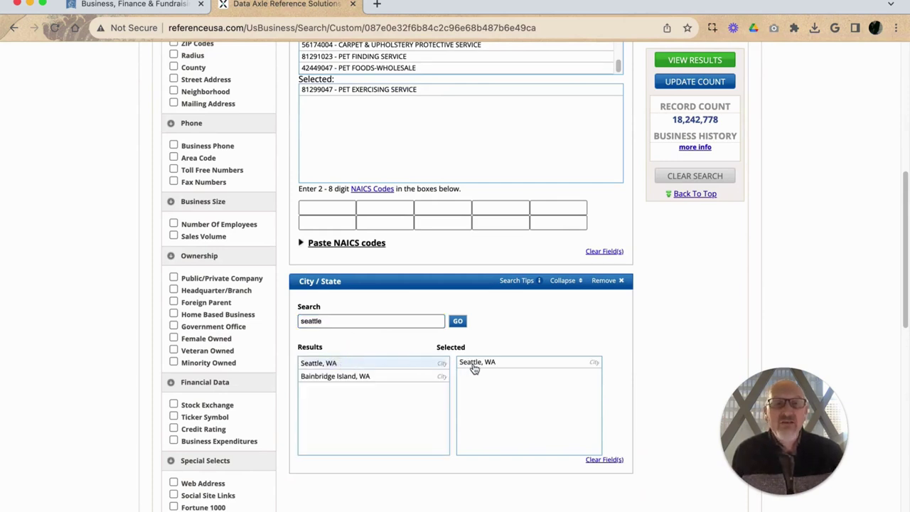
click(378, 377)
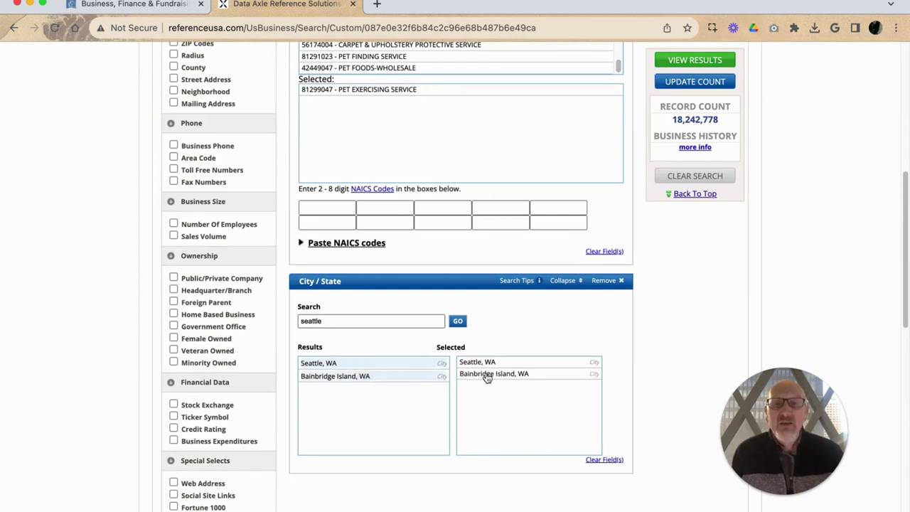
click(487, 376)
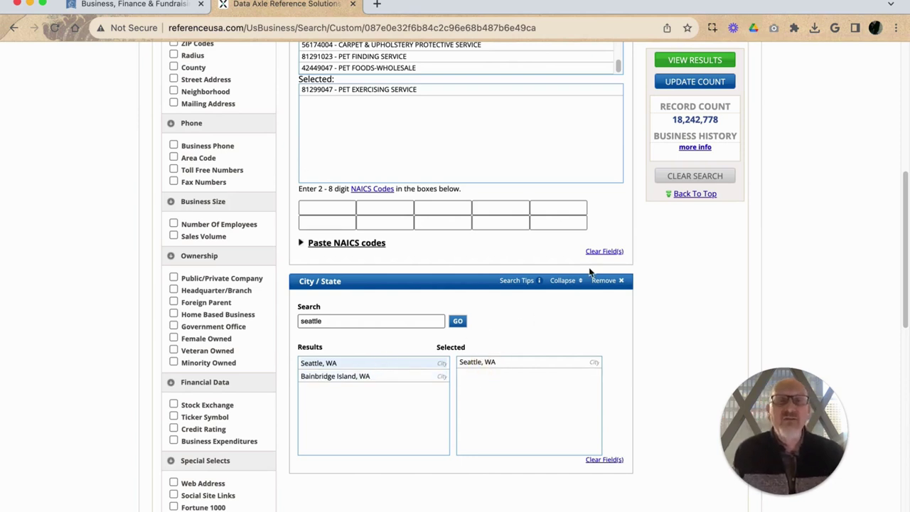
click(691, 83)
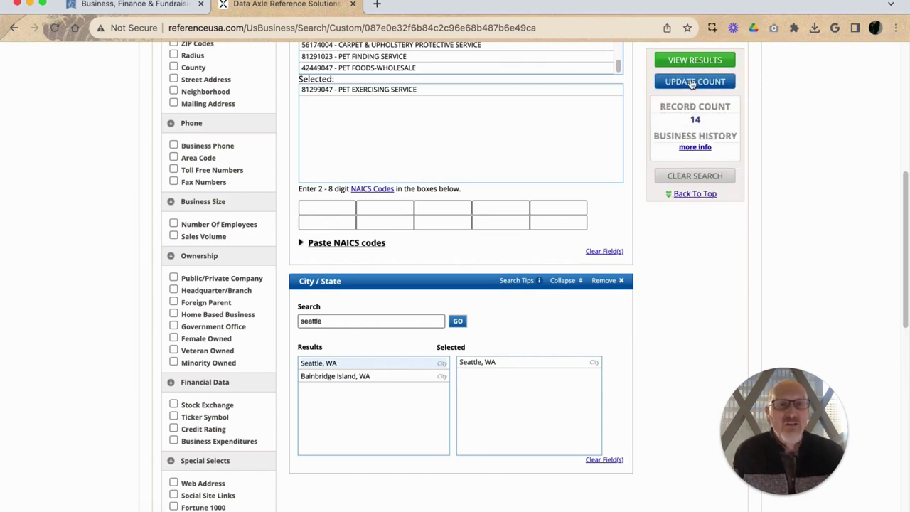
- List the 14 Seattle pet exercising businesses and tick the header checkbox to select all
click(688, 63)
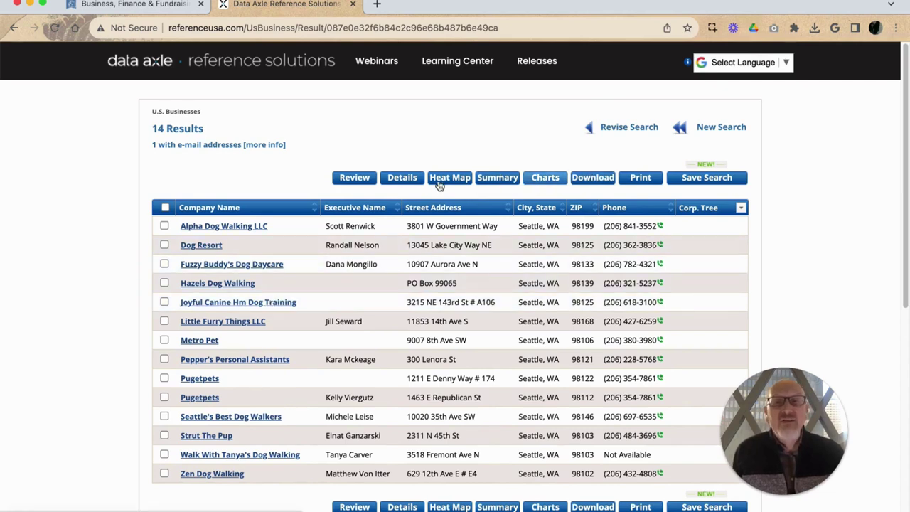
click(165, 208)
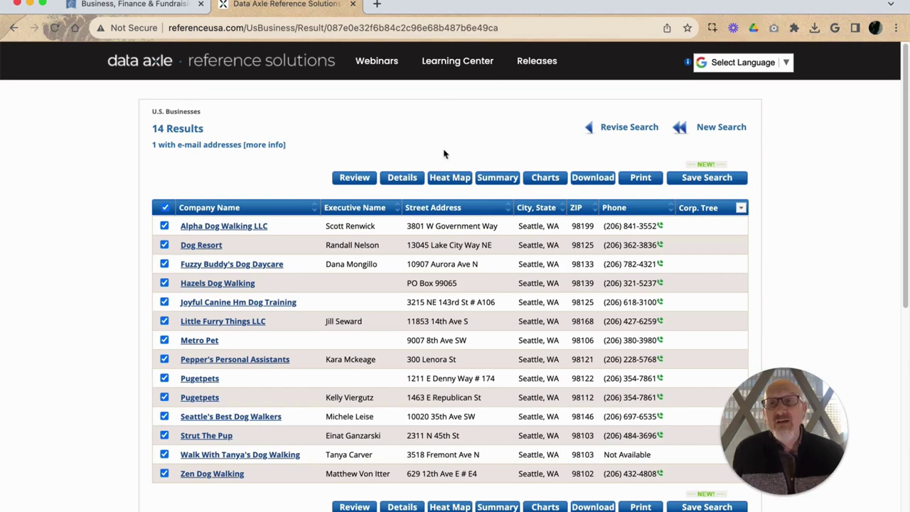
- Return to the library tab and go back to the Business & Nonprofit page
click(149, 5)
scroll(240, 174, up, 5)
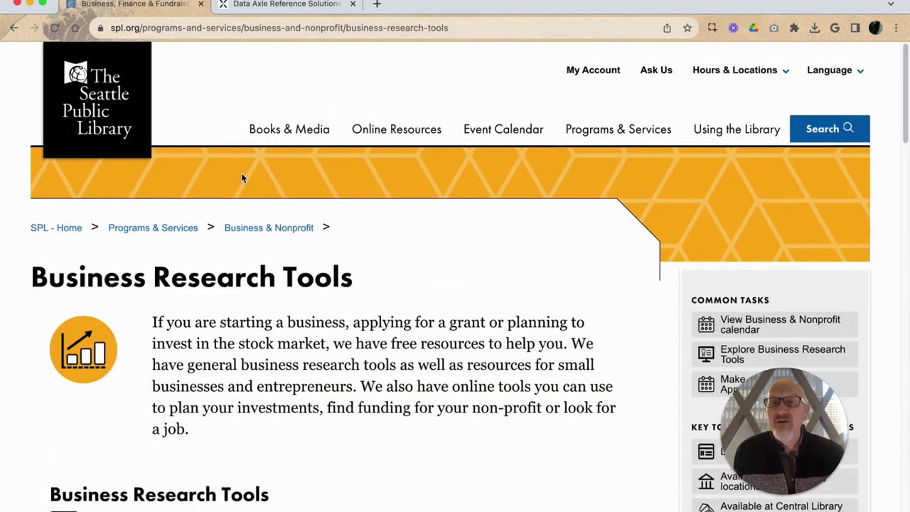
click(263, 227)
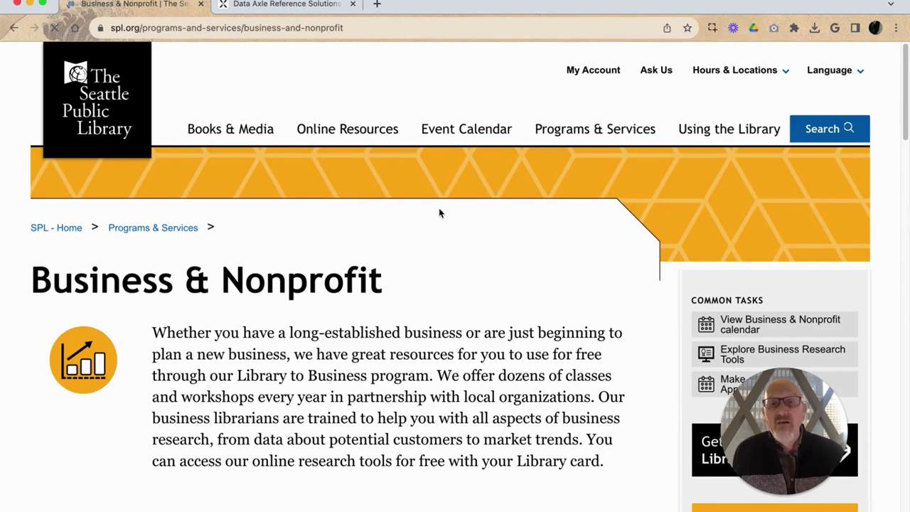
- Open the Business Appointments page and scroll through its virtual one-on-one appointment options
scroll(439, 214, down, 1)
scroll(439, 214, down, 2)
scroll(438, 213, down, 3)
scroll(439, 214, down, 4)
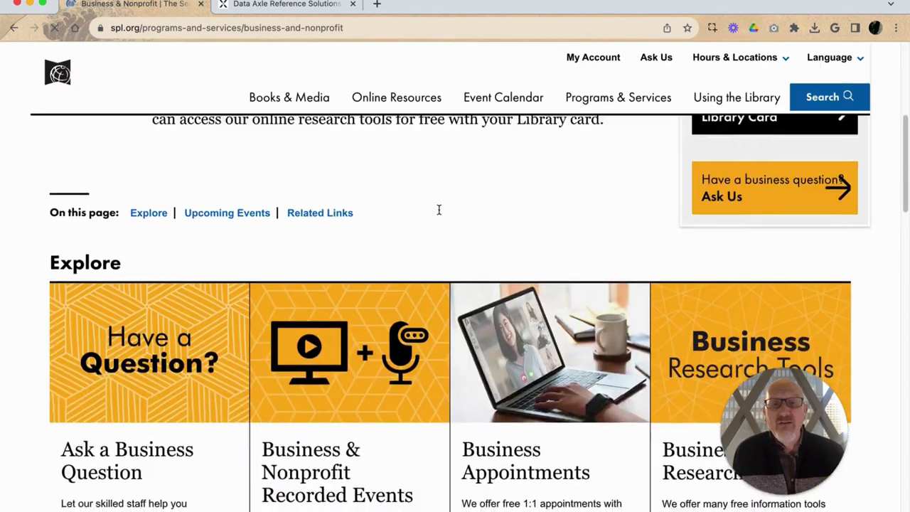
scroll(438, 210, down, 1)
scroll(439, 212, down, 2)
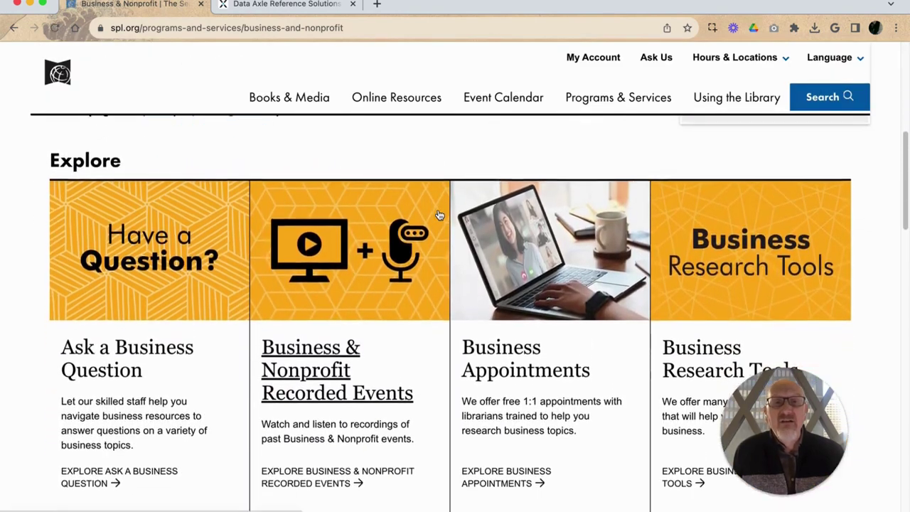
scroll(439, 215, down, 2)
click(501, 247)
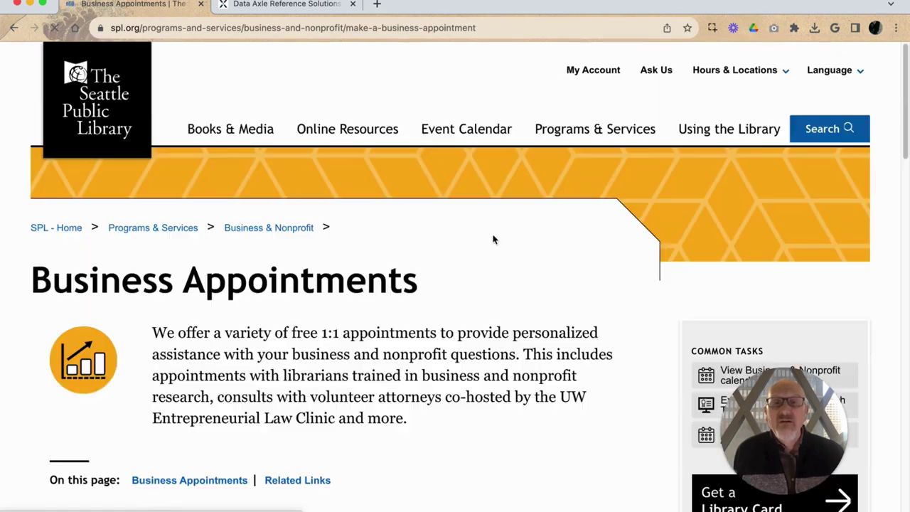
scroll(428, 233, down, 5)
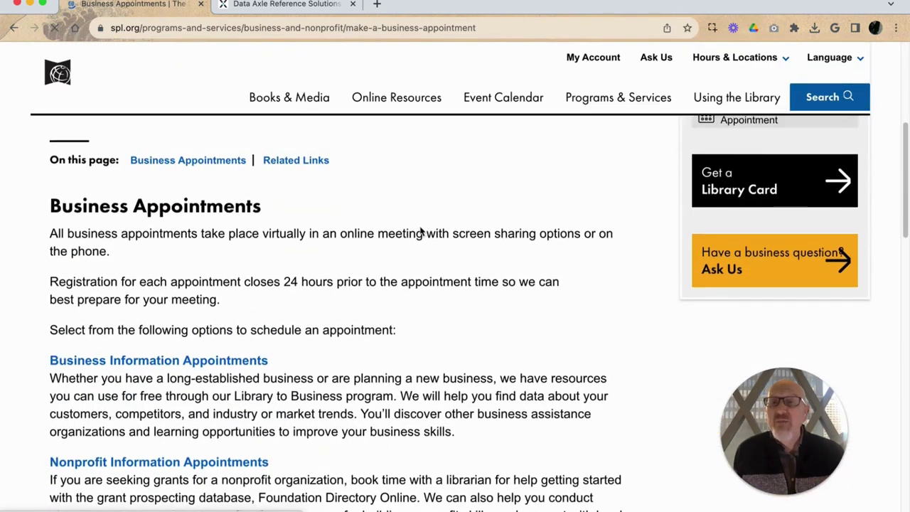
scroll(421, 231, down, 1)
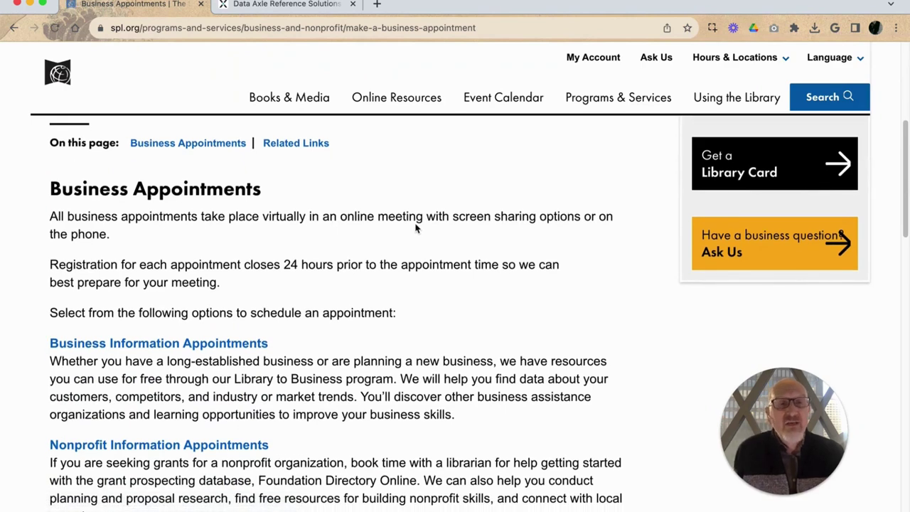